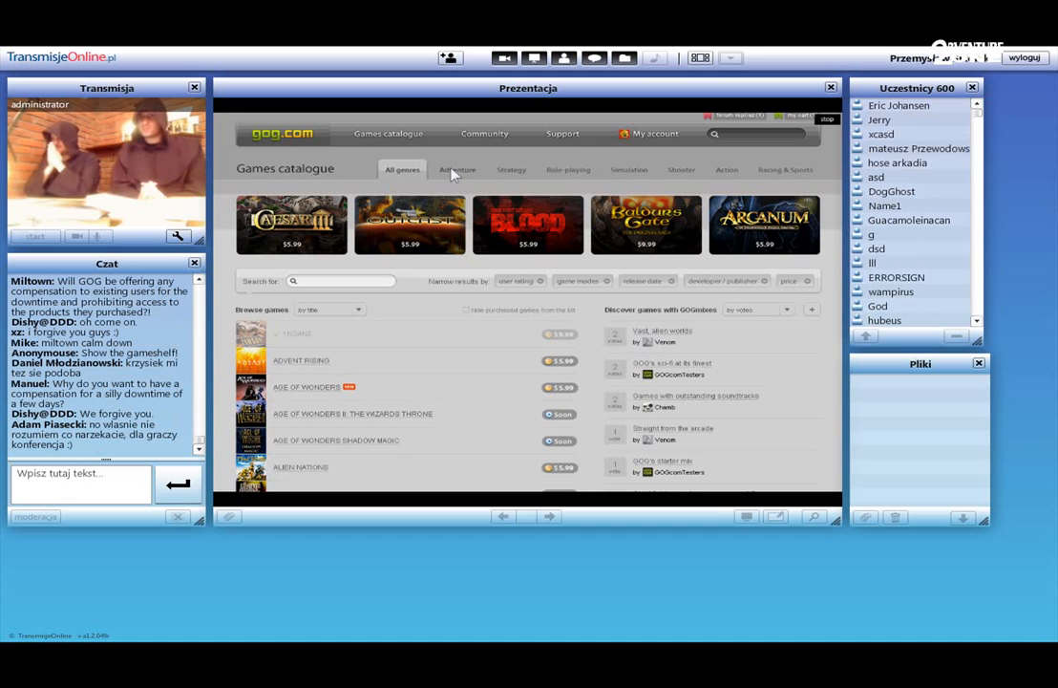
- Filter the catalogue to the Adventure genre and review the game modes filter options without changing them
{"action": "left_click", "coordinate": [456, 172]}
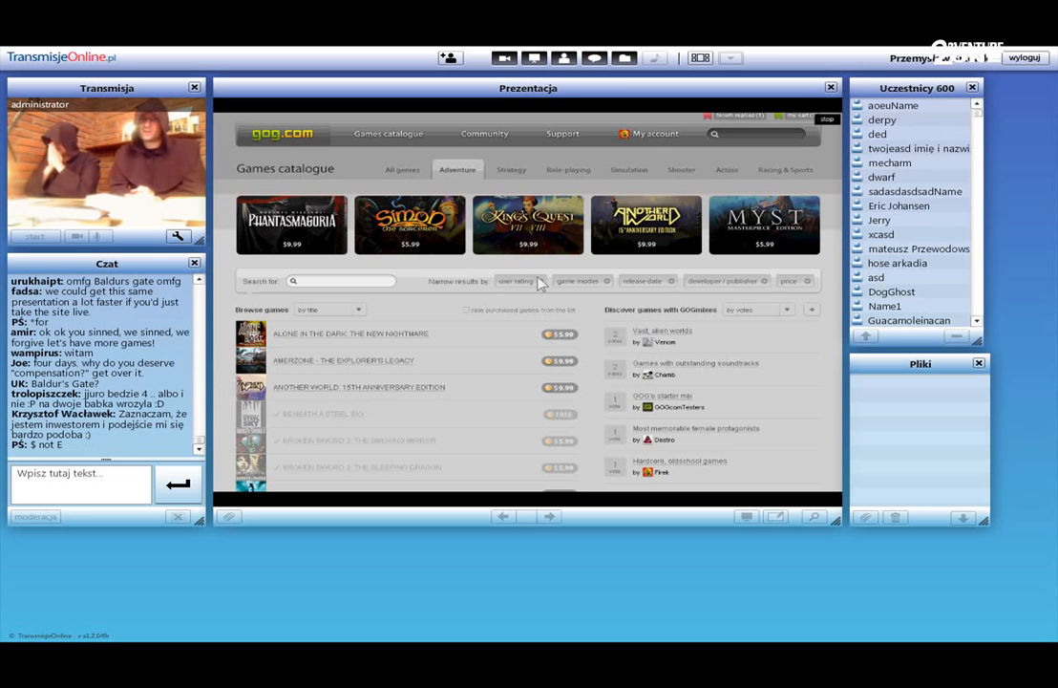
{"action": "left_click", "coordinate": [606, 282]}
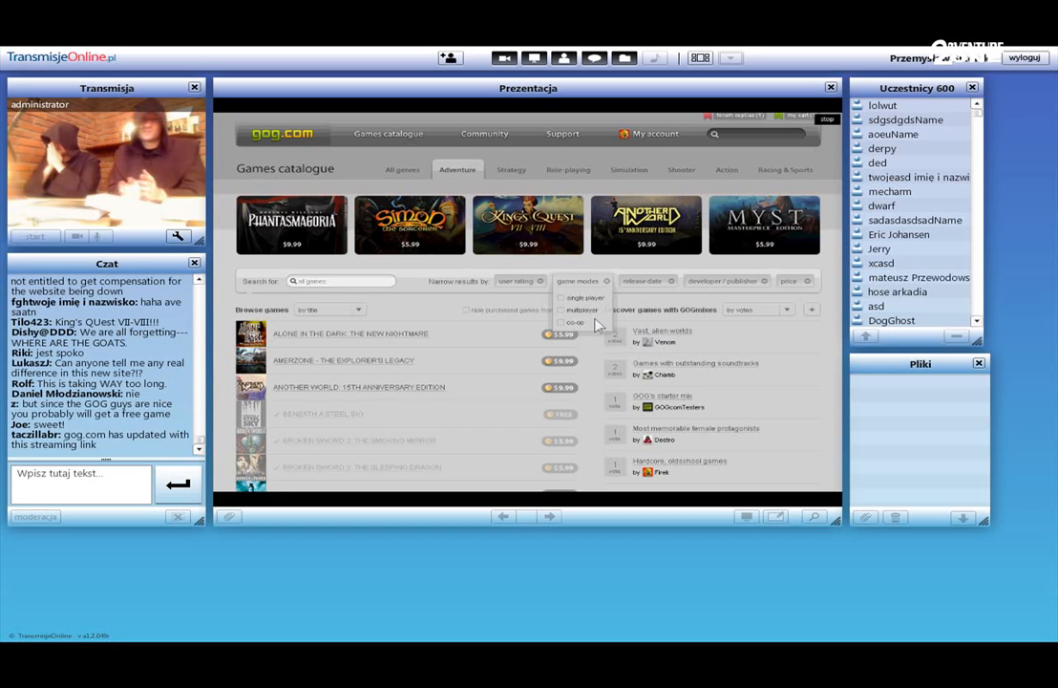
{"action": "left_click", "coordinate": [323, 287]}
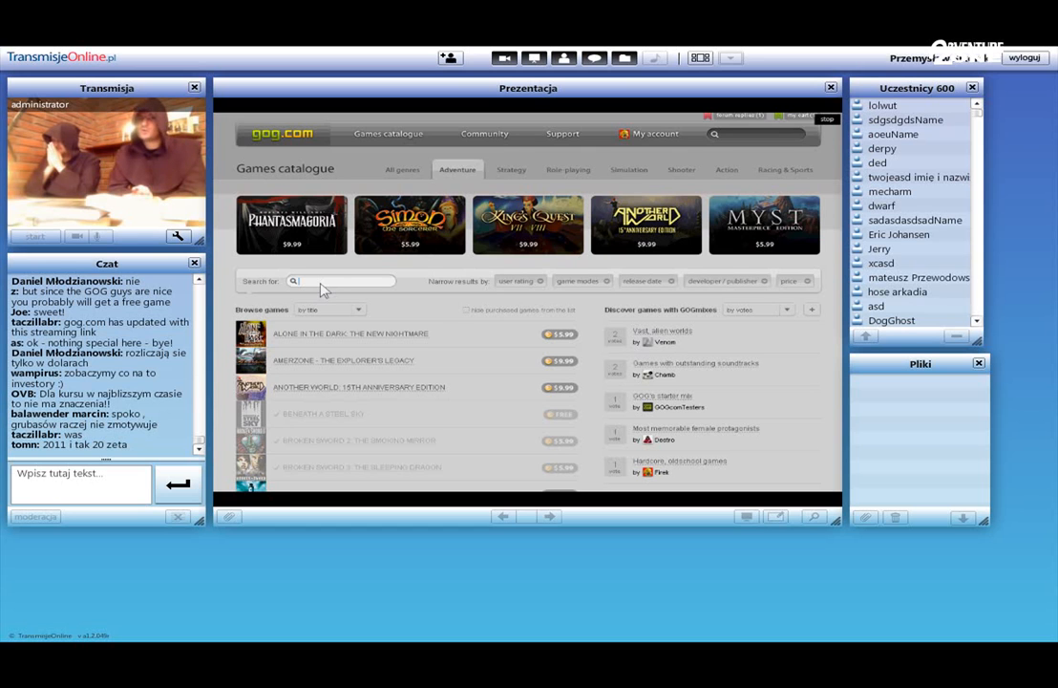
{"action": "type", "text": "ano"}
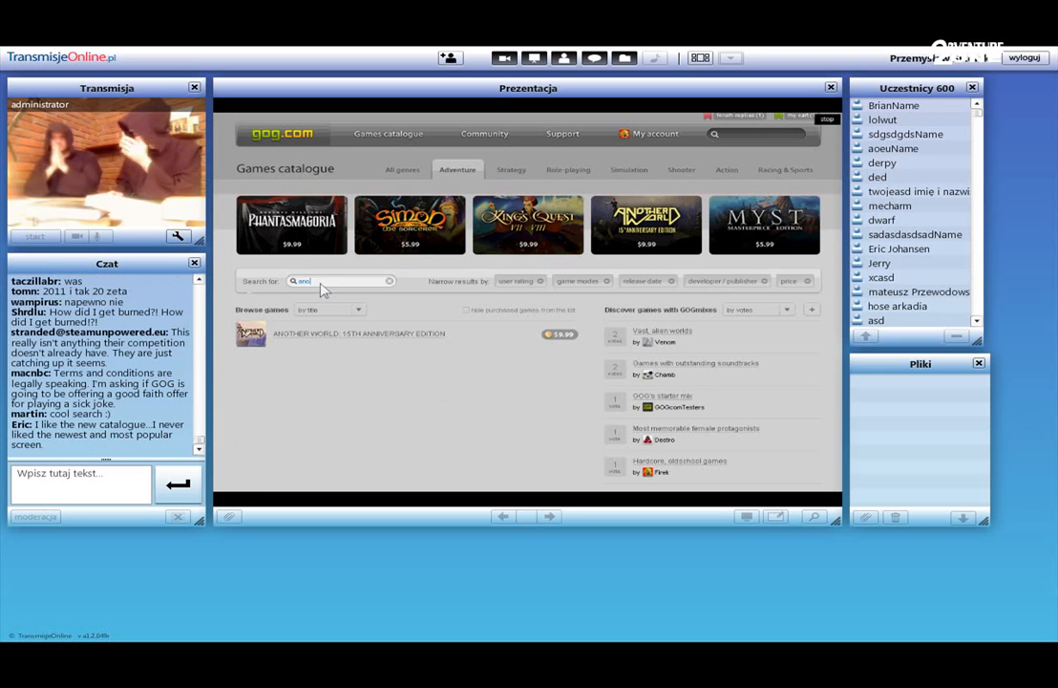
{"action": "key", "text": "BackSpace"}
{"action": "key", "text": "BackSpace"}
{"action": "key", "text": "BackSpace"}
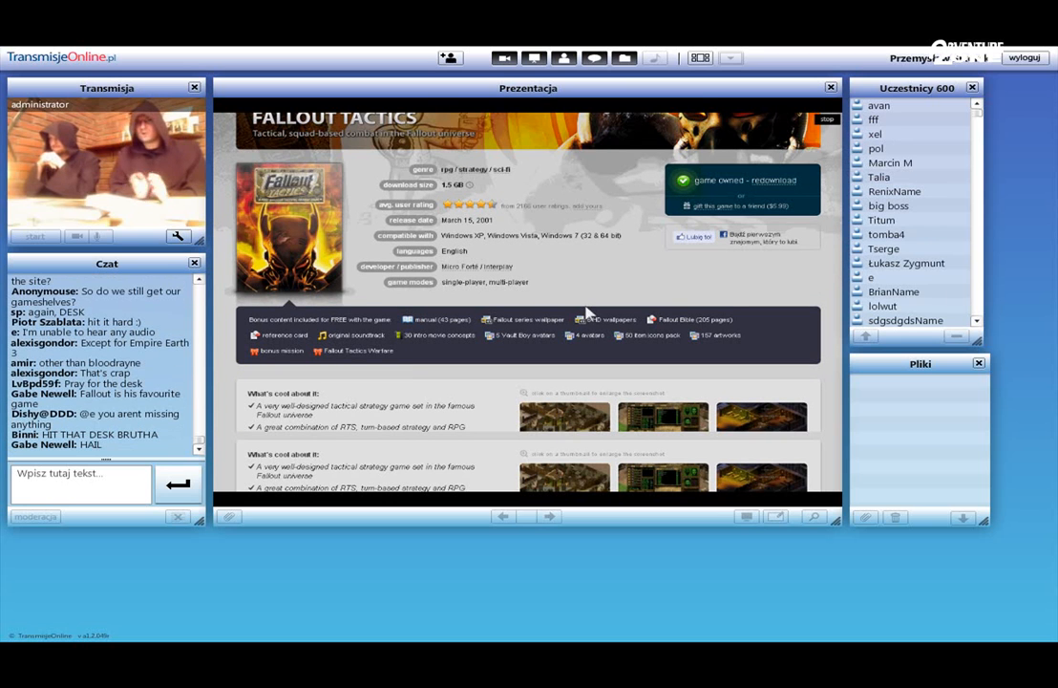
{"action": "scroll", "coordinate": [455, 388], "scroll_direction": "down", "scroll_amount": 1}
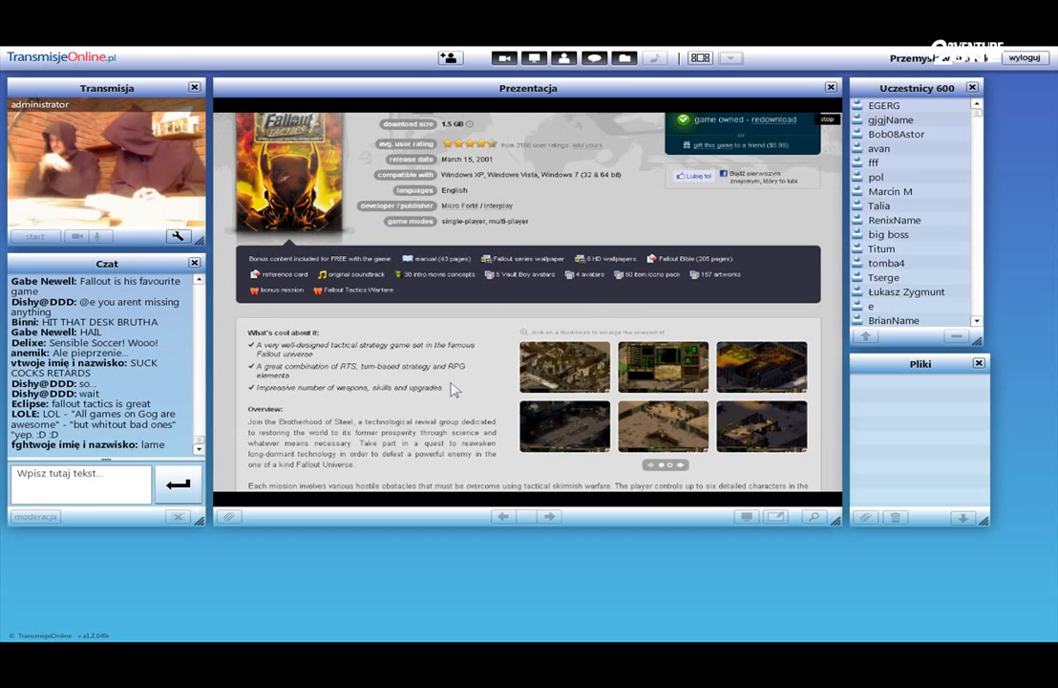
{"action": "scroll", "coordinate": [454, 388], "scroll_direction": "down", "scroll_amount": 3}
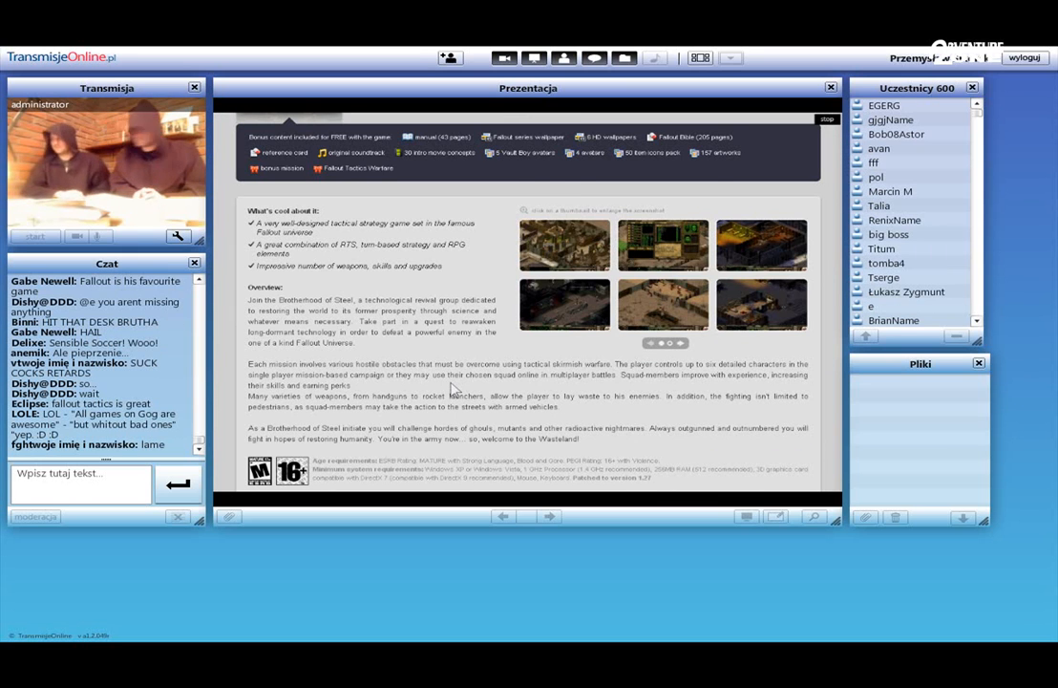
{"action": "scroll", "coordinate": [455, 388], "scroll_direction": "down", "scroll_amount": 2}
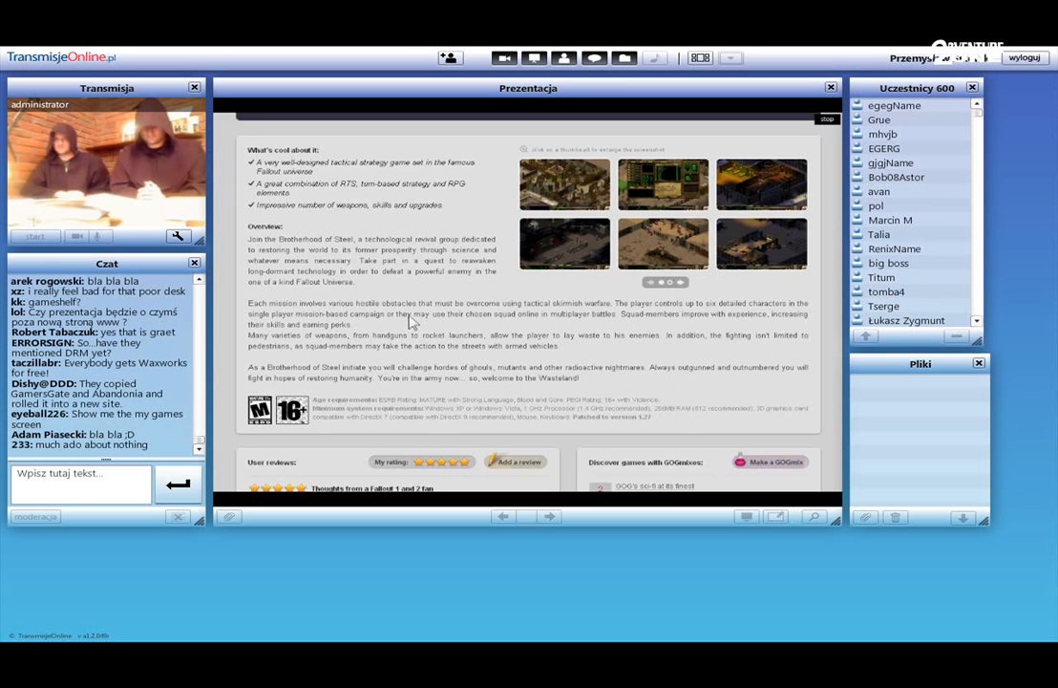
{"action": "scroll", "coordinate": [412, 324], "scroll_direction": "down", "scroll_amount": 2}
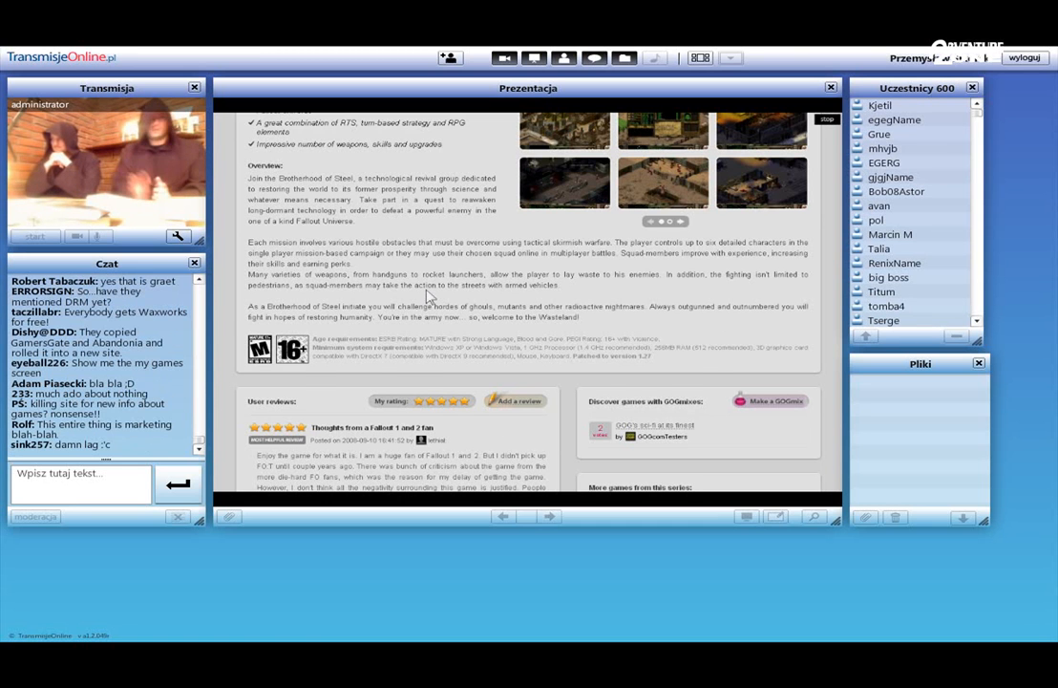
{"action": "scroll", "coordinate": [430, 298], "scroll_direction": "down", "scroll_amount": 2}
{"action": "scroll", "coordinate": [430, 298], "scroll_direction": "up", "scroll_amount": 2}
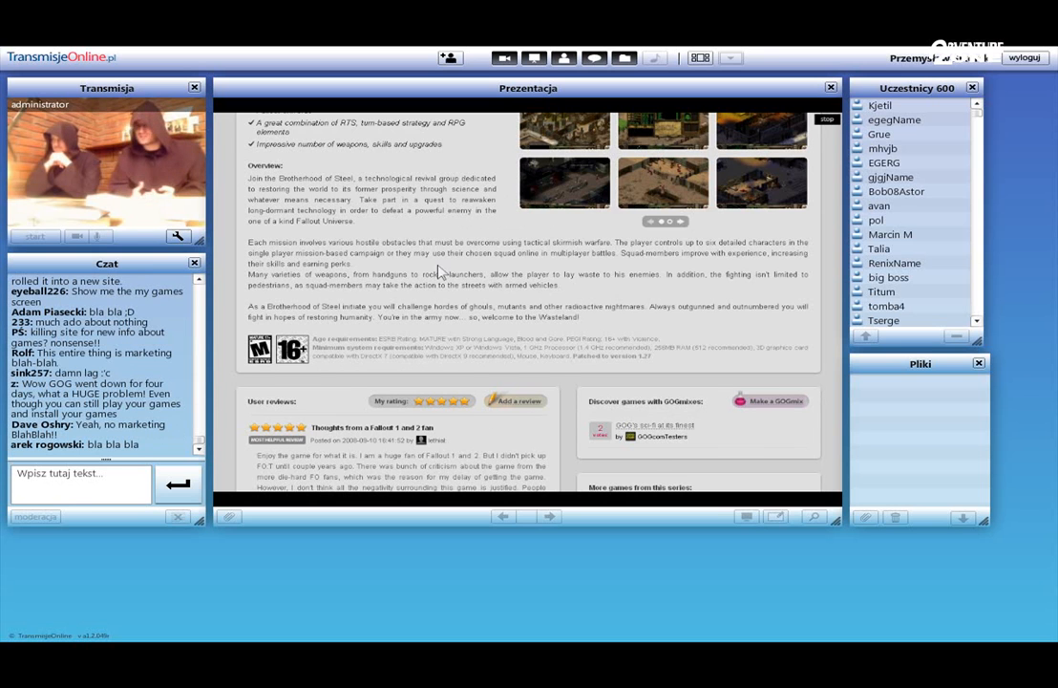
{"action": "scroll", "coordinate": [441, 274], "scroll_direction": "up", "scroll_amount": 2}
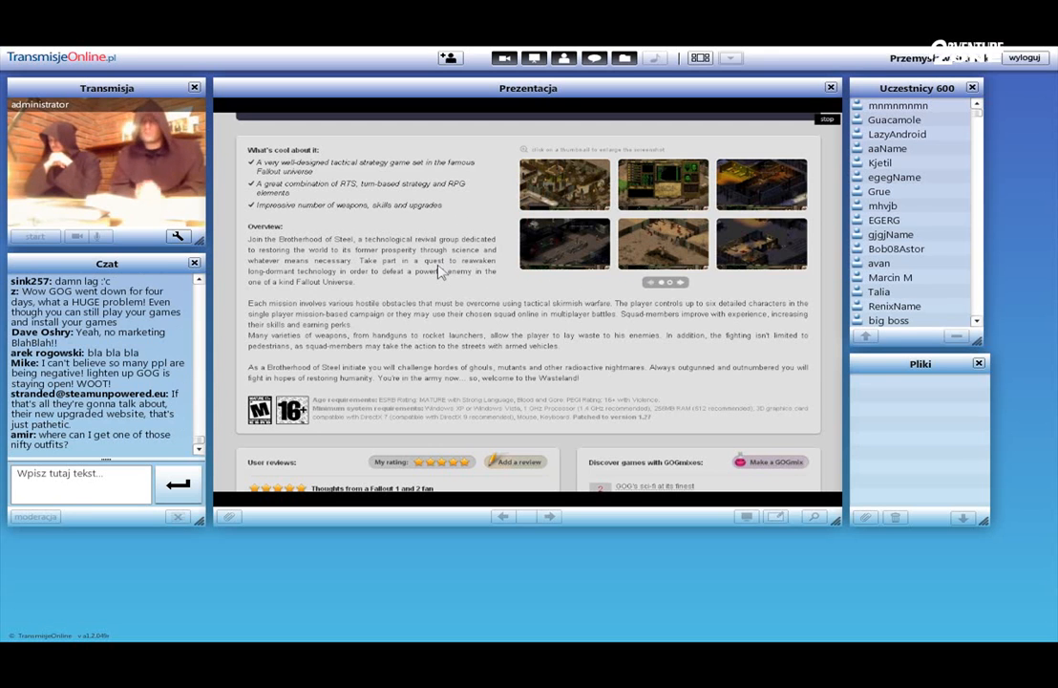
{"action": "scroll", "coordinate": [440, 272], "scroll_direction": "up", "scroll_amount": 2}
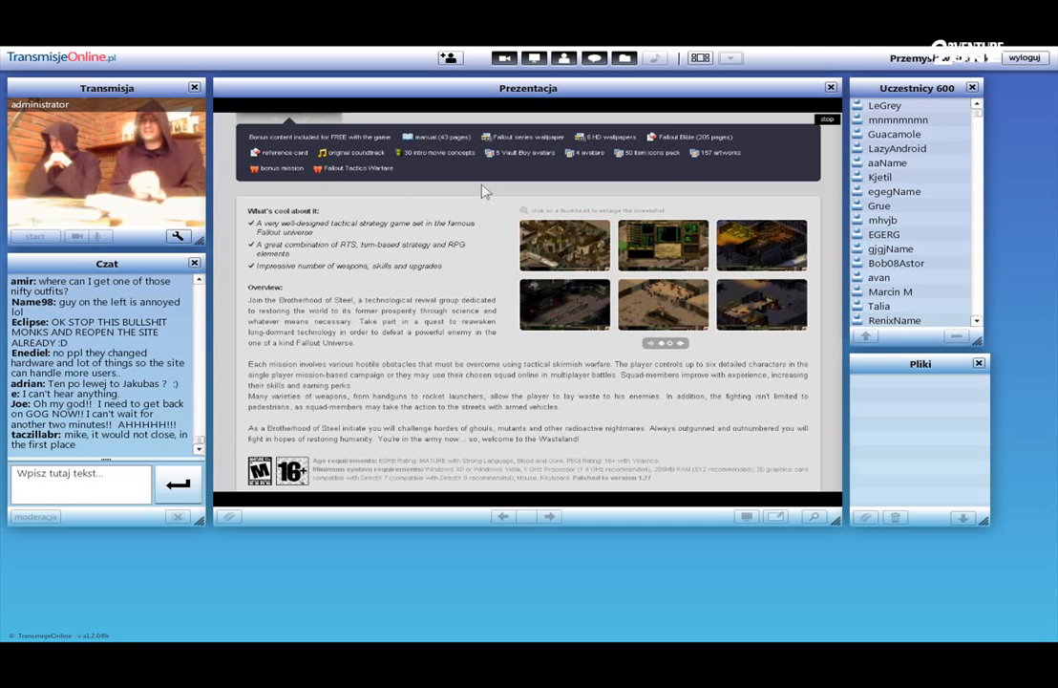
{"action": "scroll", "coordinate": [485, 191], "scroll_direction": "up", "scroll_amount": 2}
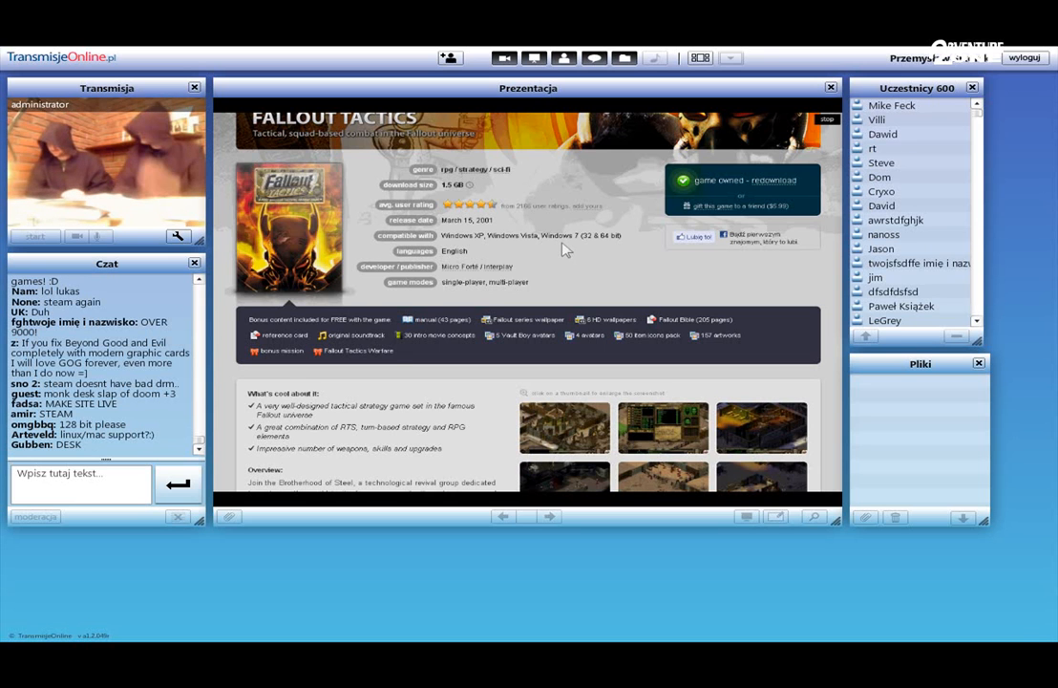
{"action": "scroll", "coordinate": [564, 250], "scroll_direction": "up", "scroll_amount": 2}
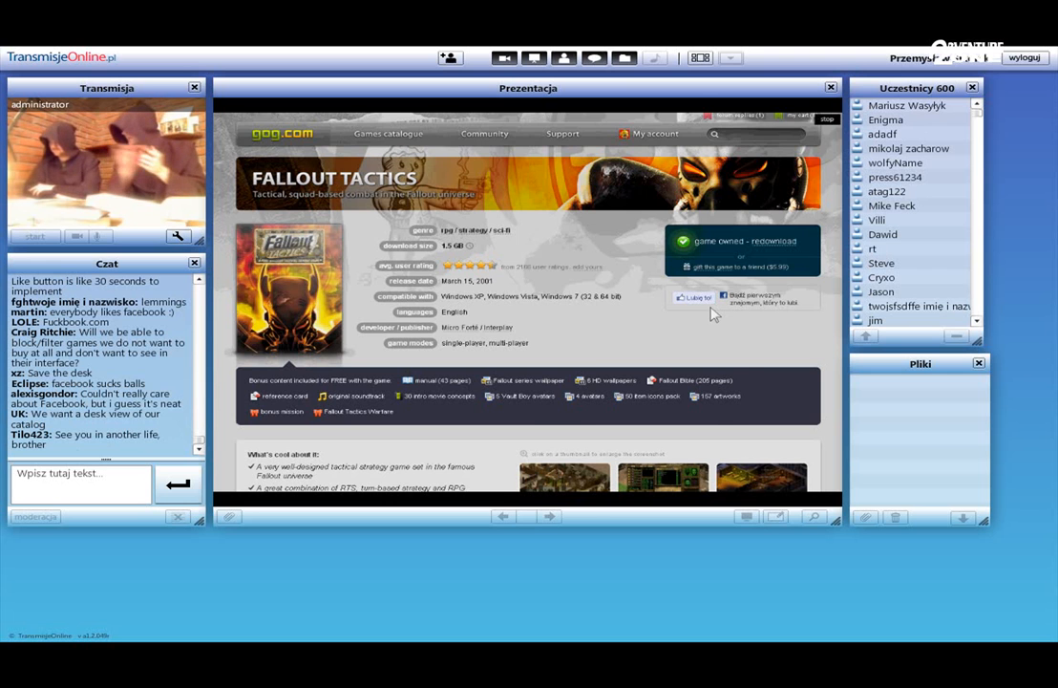
{"action": "scroll", "coordinate": [715, 312], "scroll_direction": "down", "scroll_amount": 2}
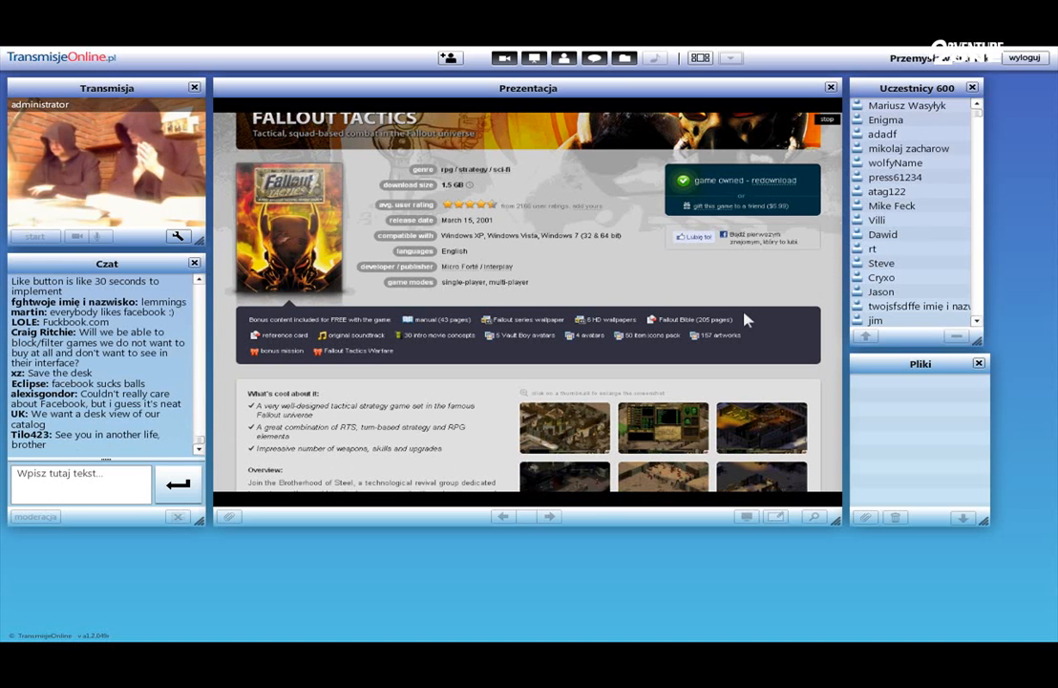
{"action": "scroll", "coordinate": [745, 319], "scroll_direction": "up", "scroll_amount": 2}
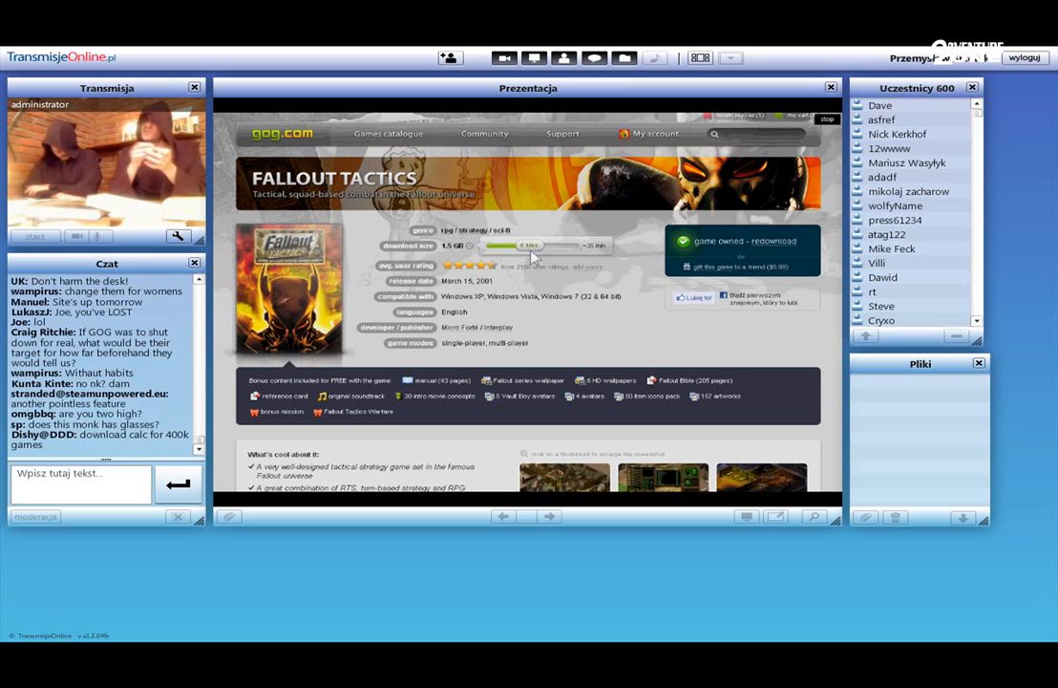
{"action": "left_click_drag", "start_coordinate": [540, 249], "coordinate": [591, 249]}
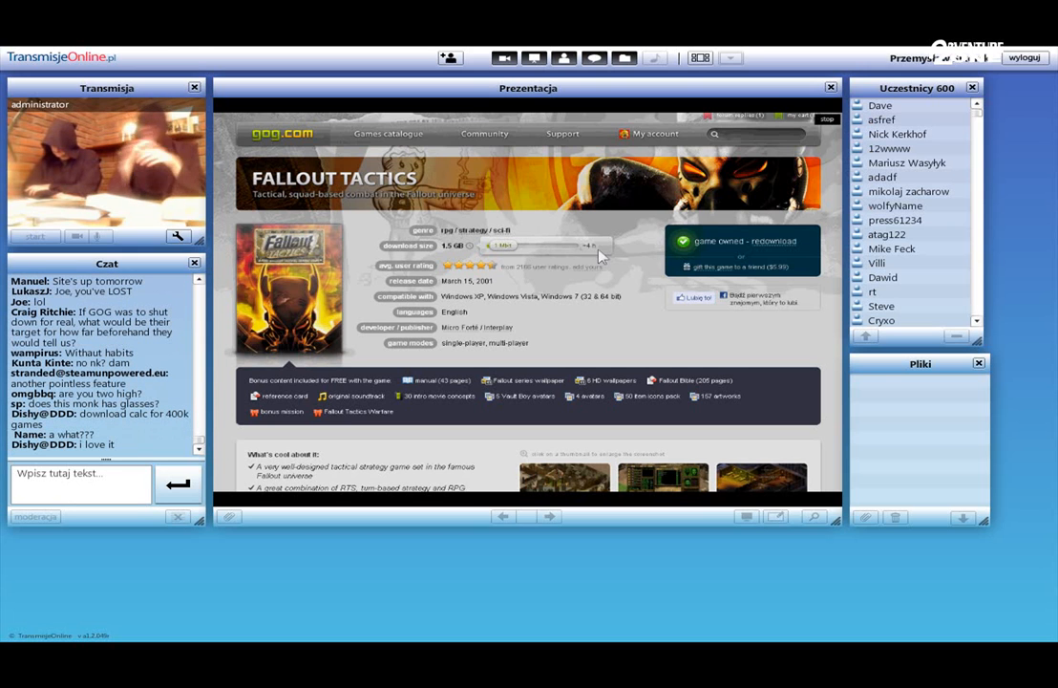
{"action": "left_click_drag", "start_coordinate": [590, 246], "coordinate": [500, 248]}
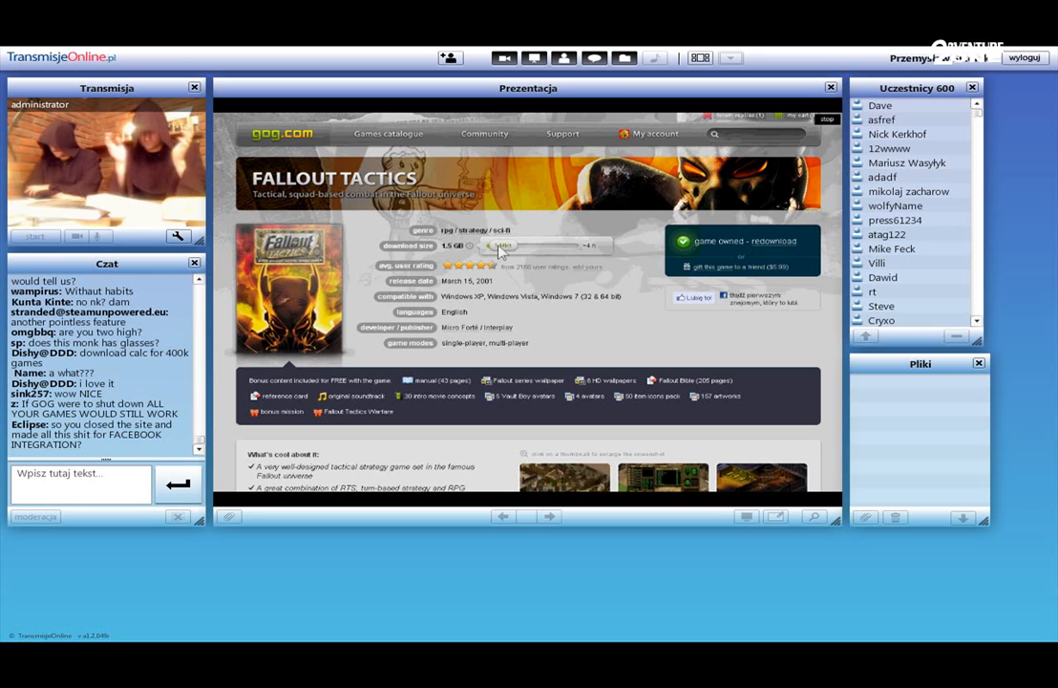
{"action": "left_click_drag", "start_coordinate": [499, 248], "coordinate": [592, 248]}
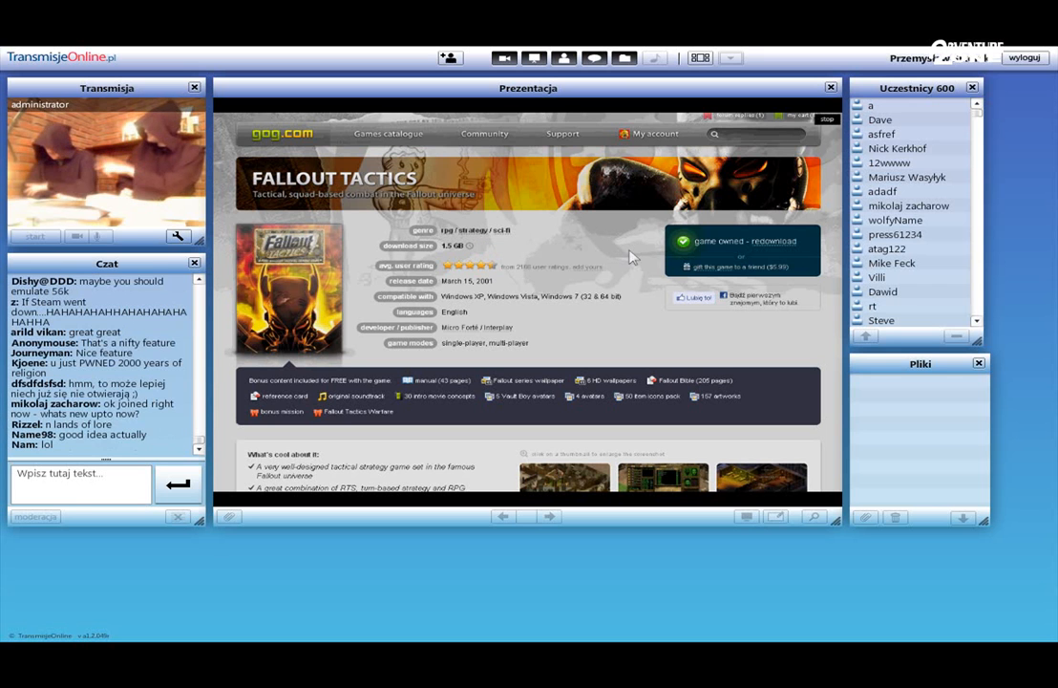
{"action": "scroll", "coordinate": [554, 257], "scroll_direction": "down", "scroll_amount": 2}
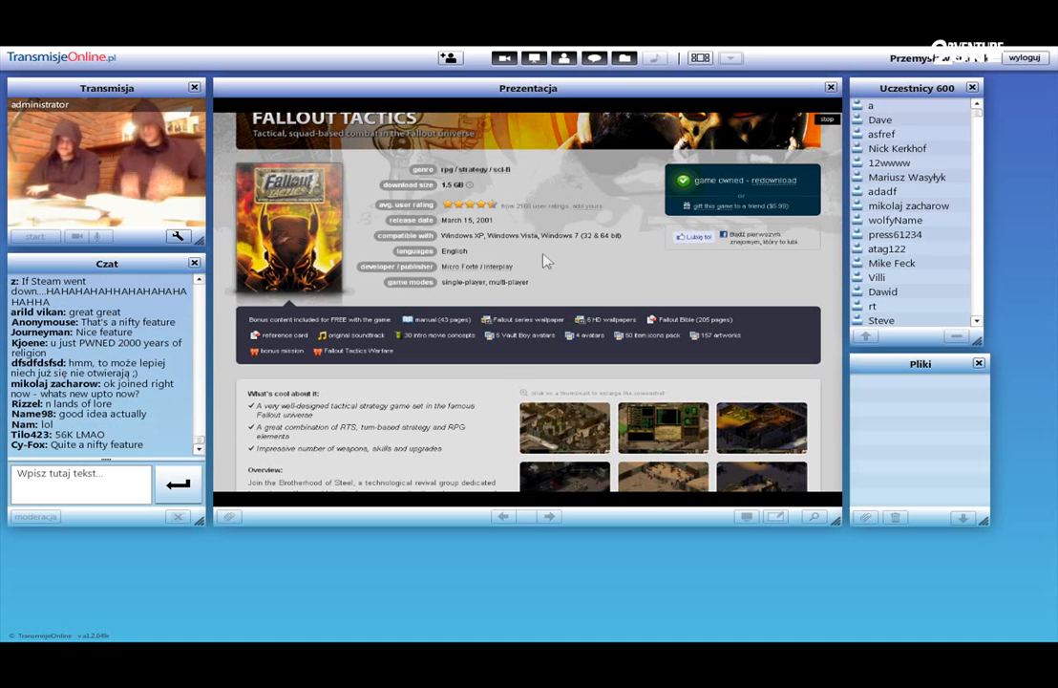
{"action": "scroll", "coordinate": [546, 260], "scroll_direction": "down", "scroll_amount": 5}
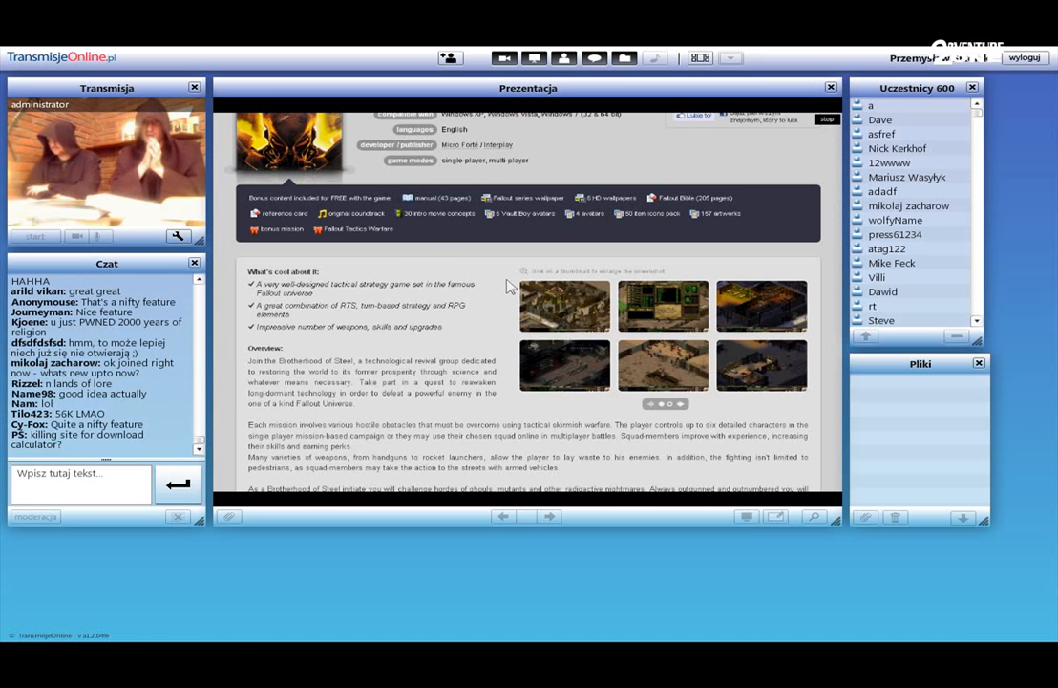
{"action": "scroll", "coordinate": [563, 277], "scroll_direction": "down", "scroll_amount": 5}
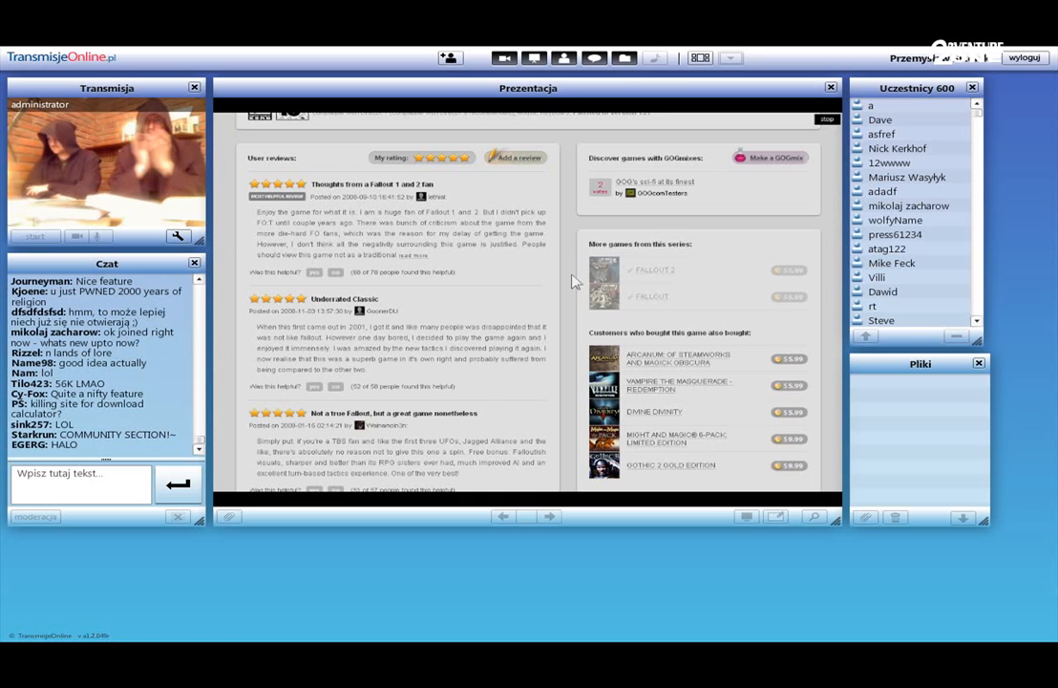